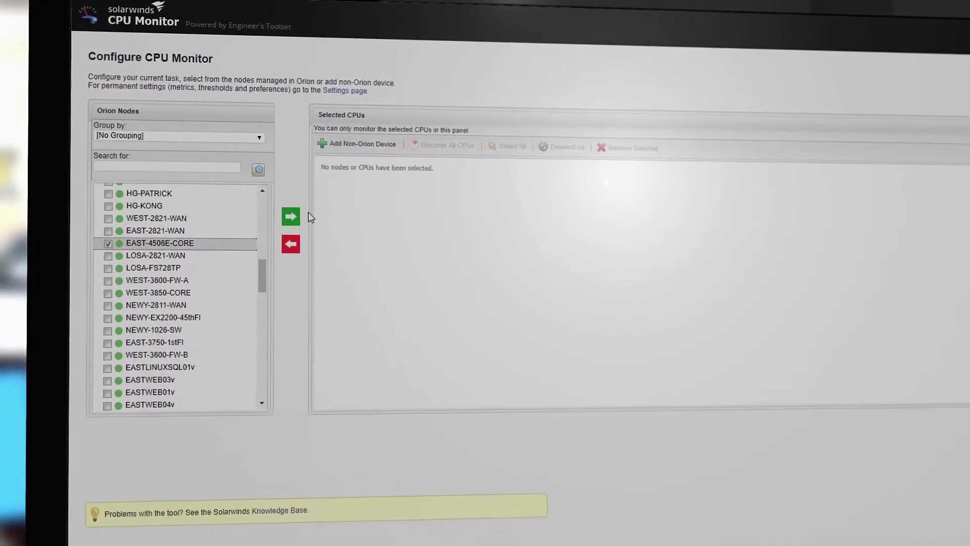
Expand the EAST-4506E-CORE node to monitor its interface utilization and bandwidth
{"action": "left_click", "coordinate": [328, 167]}
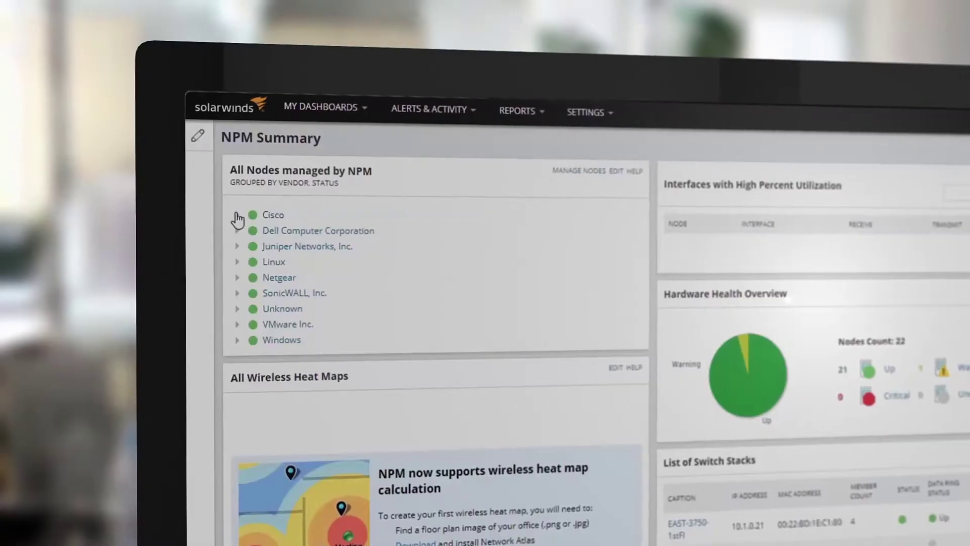
Expand the Cisco Up nodes and run a Trace Route to one node, listing three hops
{"action": "left_click", "coordinate": [235, 212]}
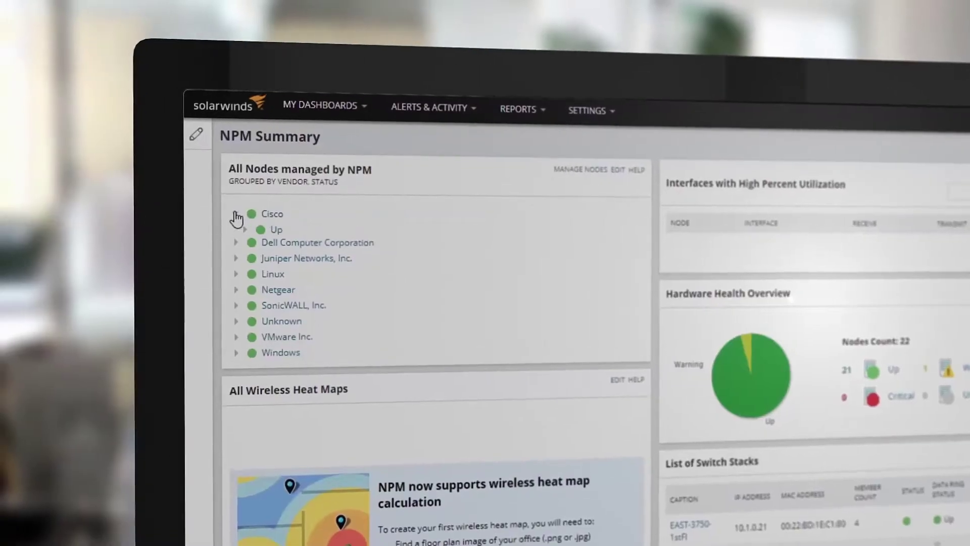
{"action": "left_click", "coordinate": [243, 228]}
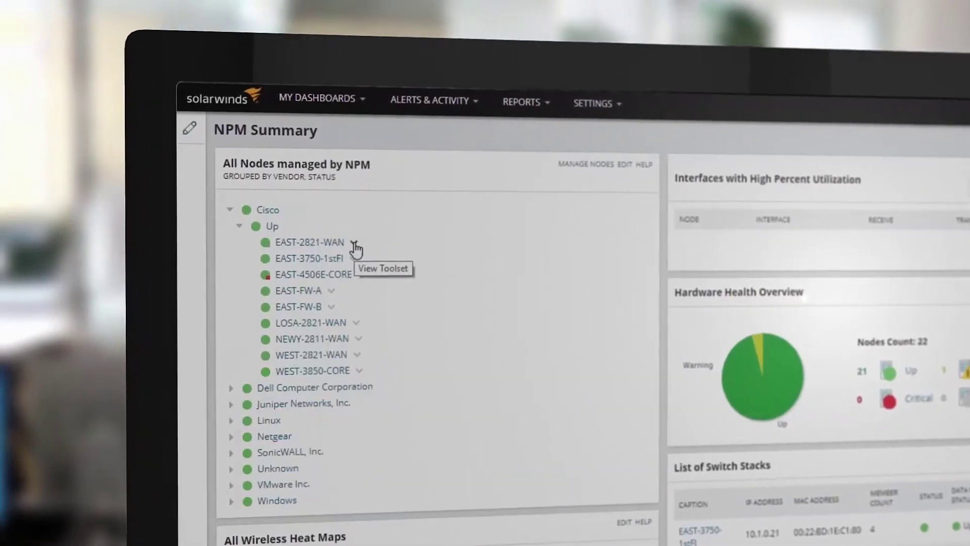
{"action": "left_click", "coordinate": [435, 281]}
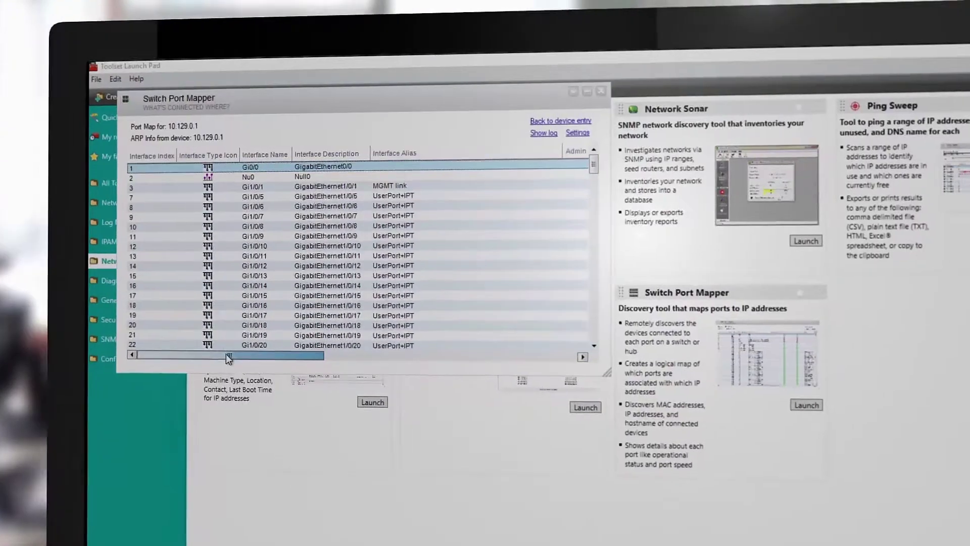
{"action": "mouse_move", "coordinate": [226, 354]}
{"action": "left_mouse_down"}
{"action": "mouse_move", "coordinate": [340, 401]}
{"action": "mouse_move", "coordinate": [544, 453]}
{"action": "left_mouse_up"}
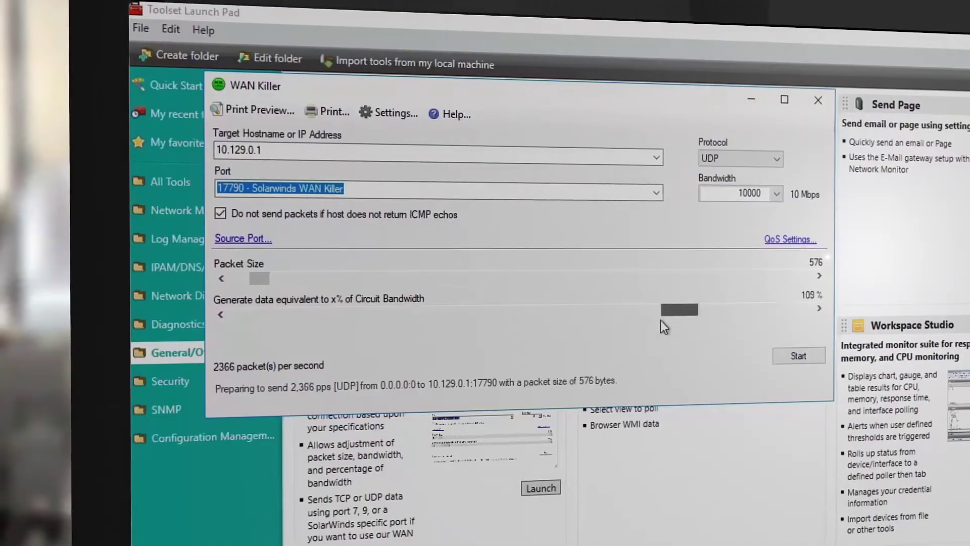
{"action": "left_click_drag", "start_coordinate": [661, 320], "coordinate": [619, 322]}
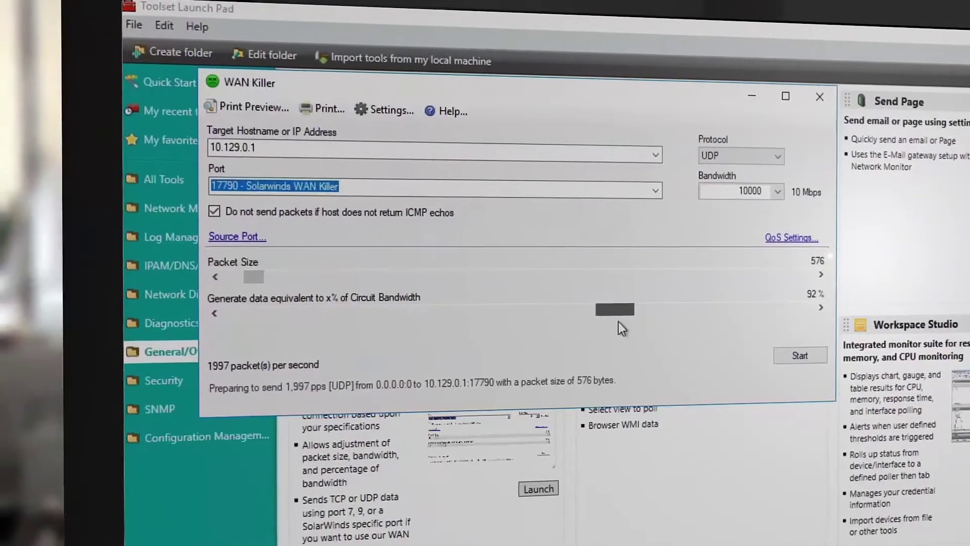
Start WAN Killer UDP traffic to 10.129.0.1:17790 and a ping sweep of 10.1.40.2–10.1.40.254
{"action": "left_click", "coordinate": [801, 356]}
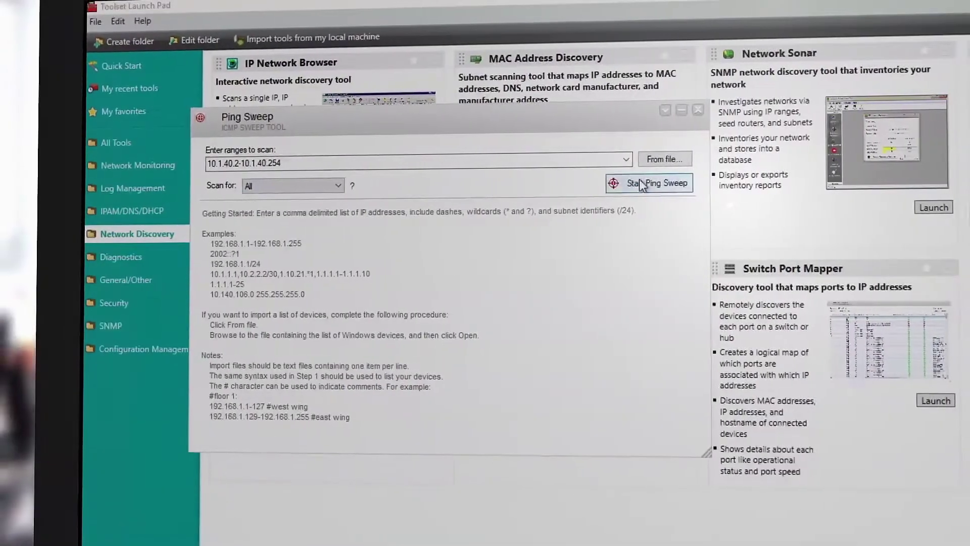
{"action": "left_click", "coordinate": [640, 183]}
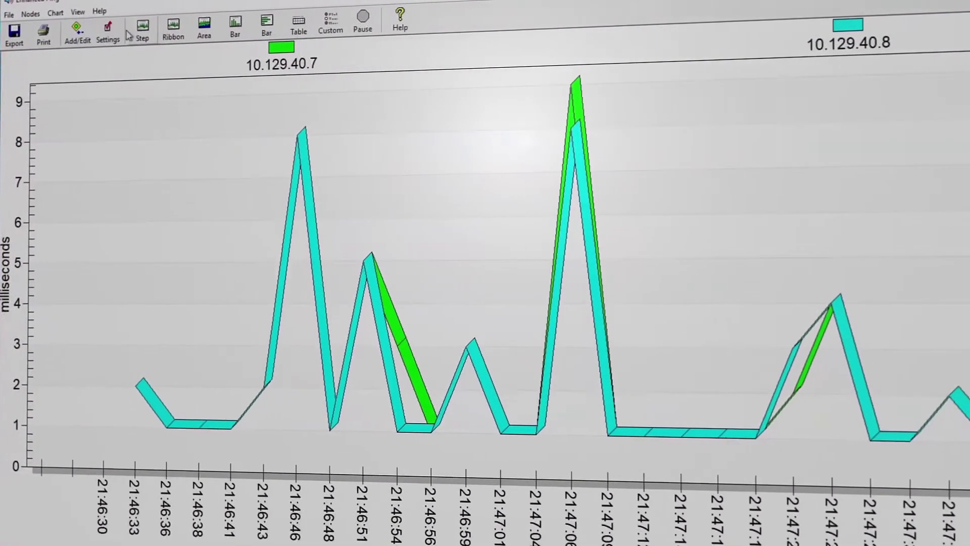
Review the Enhanced Ping settings for the 10.129.40.7/10.129.40.8 ribbon chart and cancel without changes
{"action": "left_click", "coordinate": [125, 31]}
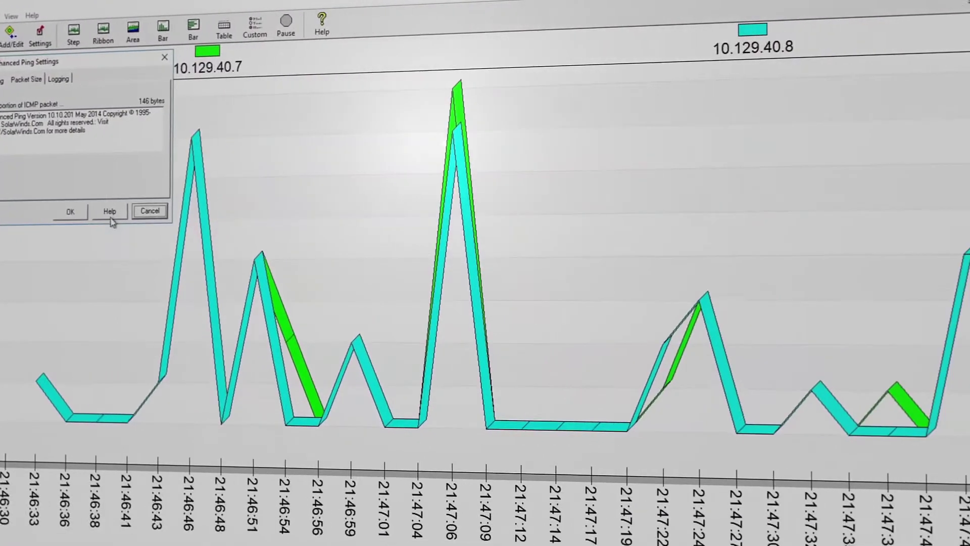
{"action": "left_click", "coordinate": [99, 212]}
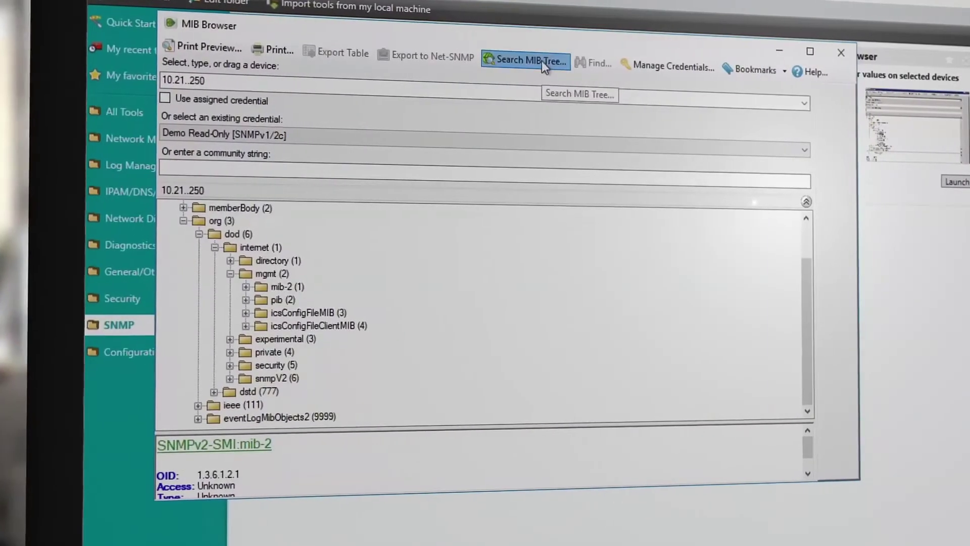
Search the MIB tree by name with the pattern sys*version*
{"action": "left_click", "coordinate": [541, 62]}
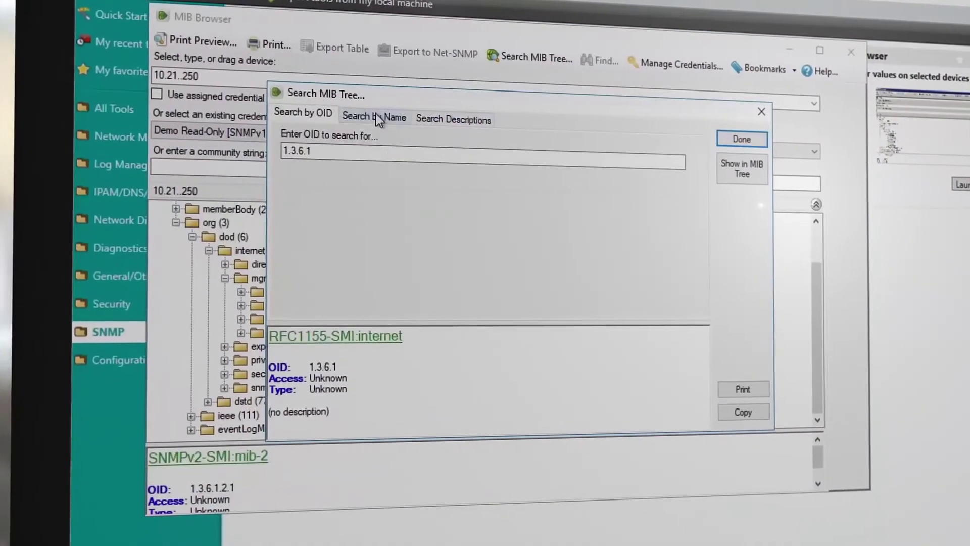
{"action": "left_click", "coordinate": [375, 113]}
{"action": "type", "text": "sys*version*"}
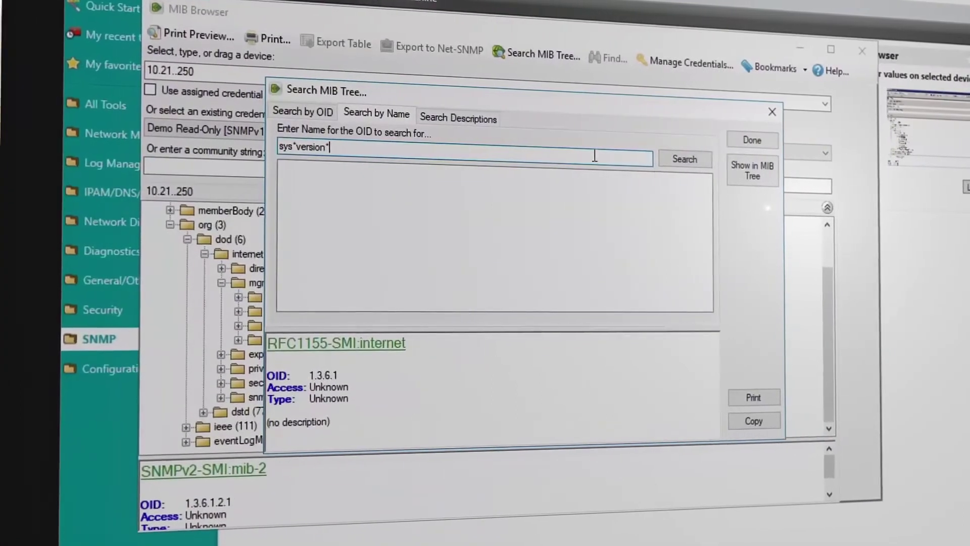